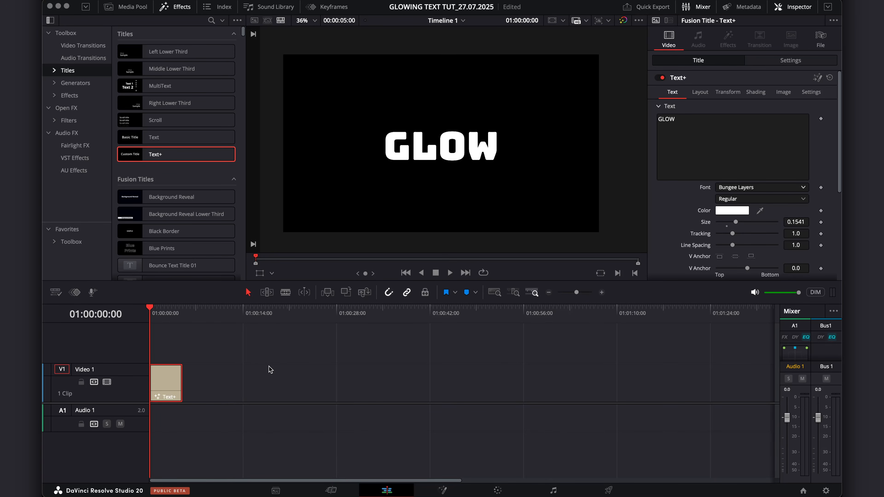
- Open the GLOW title clip in Fusion and insert a Soft Glow node after the Template node
click(442, 491)
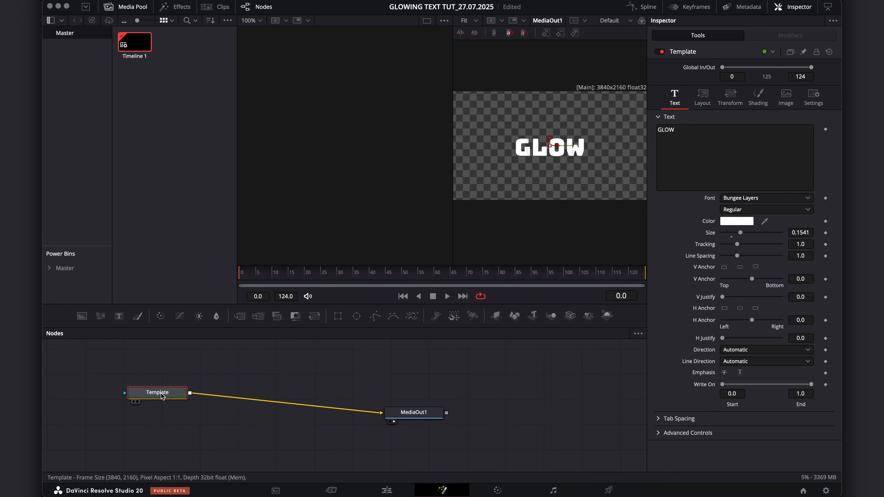
key(shift+space)
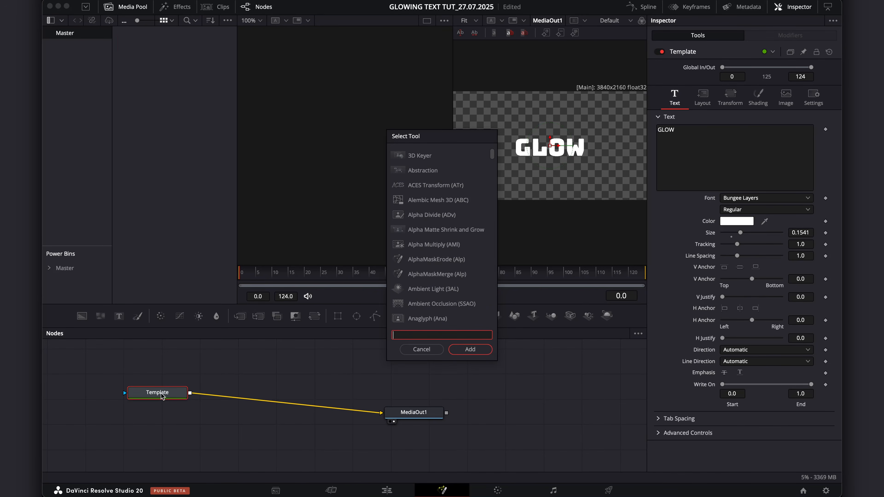
text(SOFT)
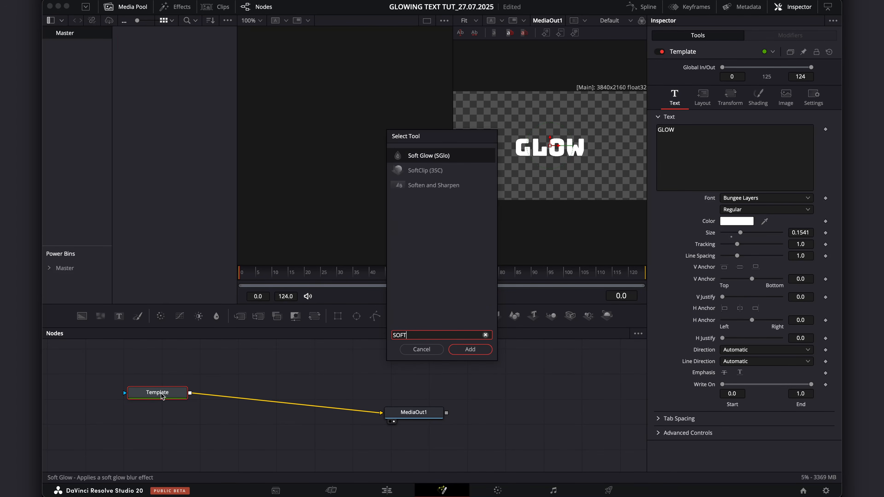
click(447, 159)
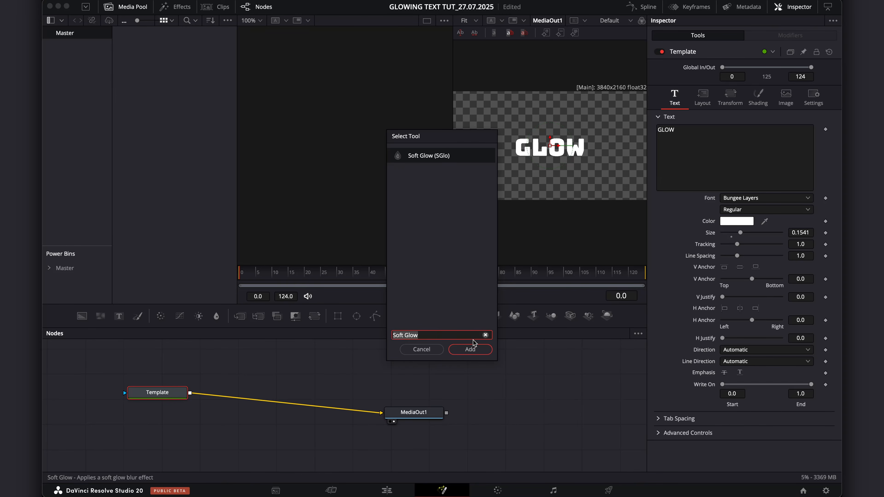
click(474, 349)
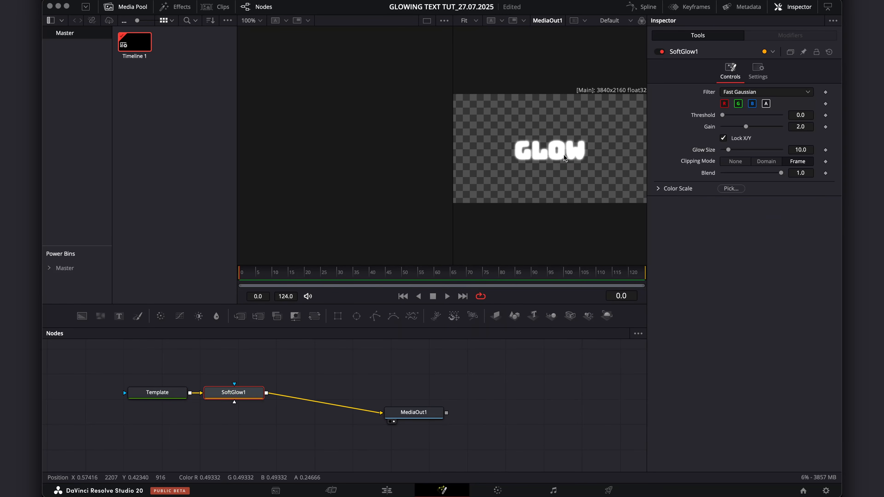
- Collapse the preview to a single viewer and set the SoftGlow1 gain to 0.906 and glow size to 47.2
drag(453, 66, 224, 87)
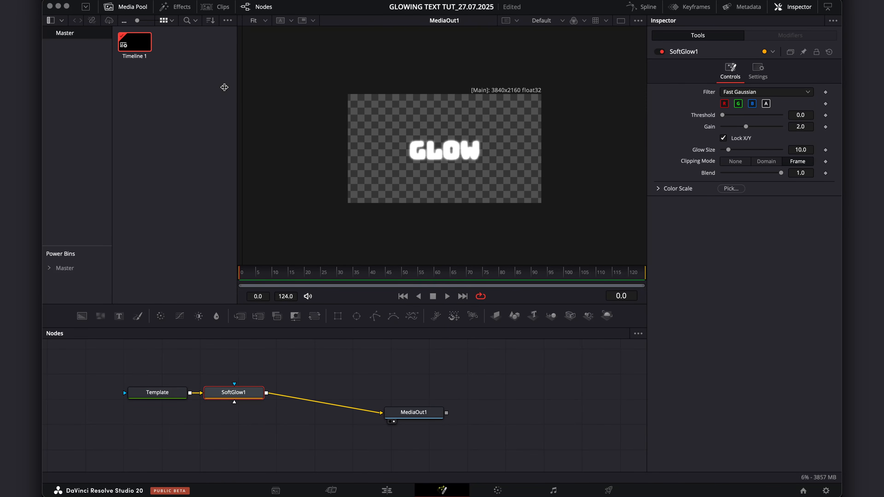
scroll(427, 149, up, 1)
scroll(427, 152, up, 2)
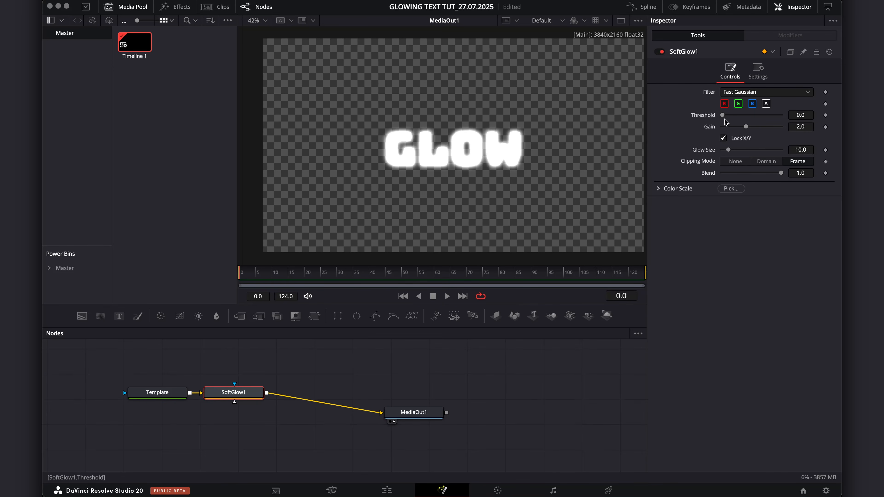
drag(747, 128, 749, 153)
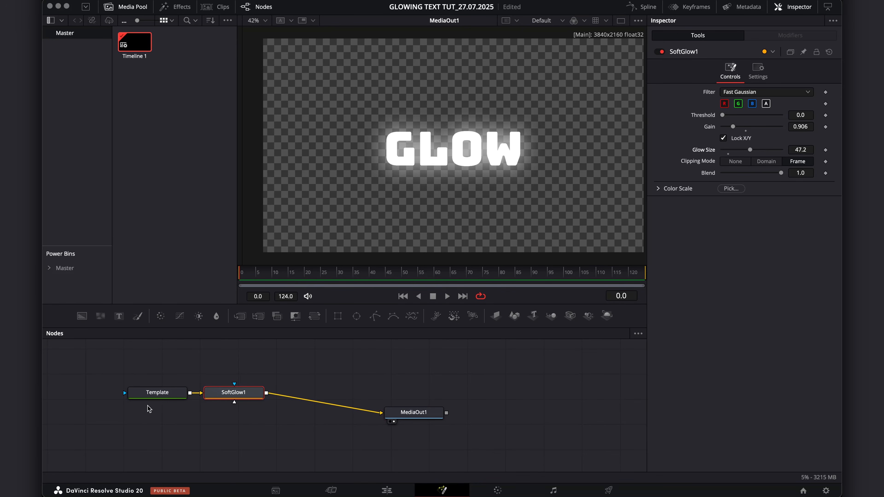
- Change the Template node's text color to yellow-orange on the color wheel
click(173, 397)
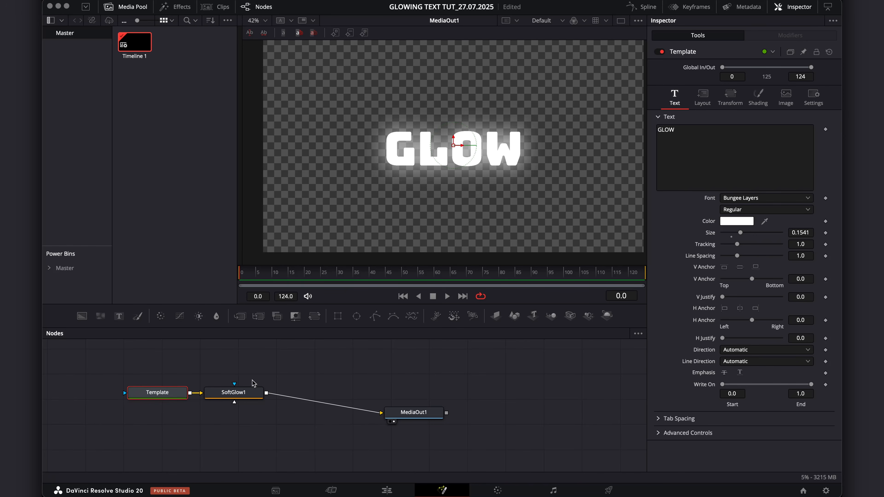
click(732, 223)
drag(235, 295, 281, 247)
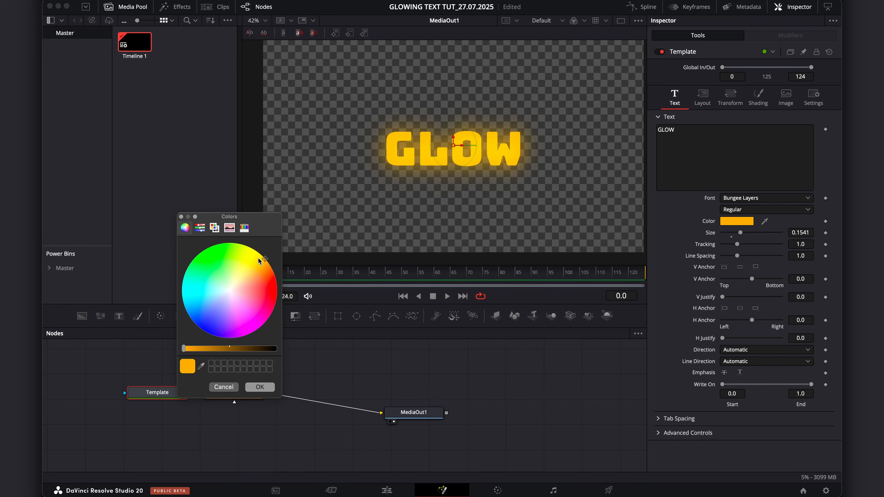
click(260, 387)
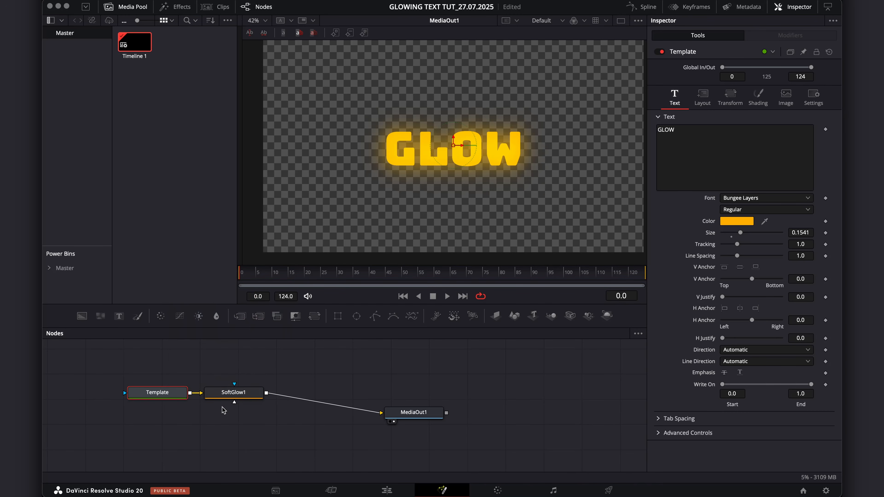
- Set the SoftGlow1 gain to 1.024 and glow size to 68.5, and review the glow on the Edit page
click(234, 392)
drag(234, 393, 244, 393)
drag(740, 130, 762, 151)
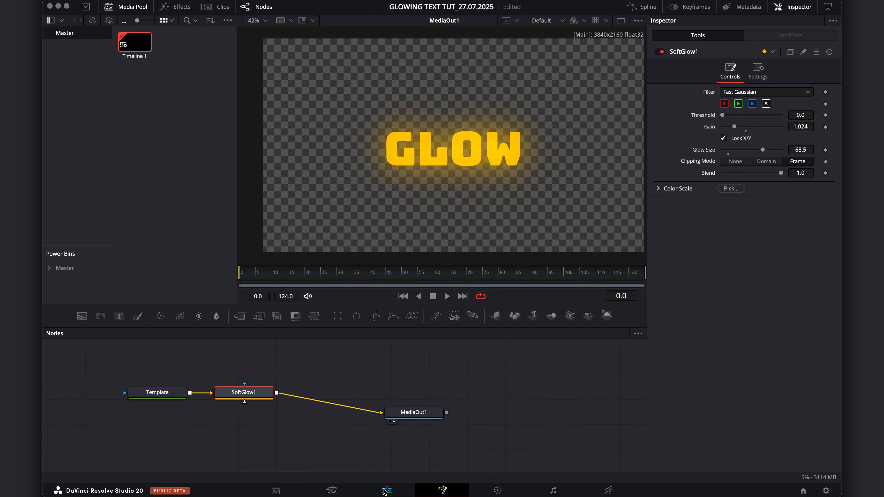
click(386, 491)
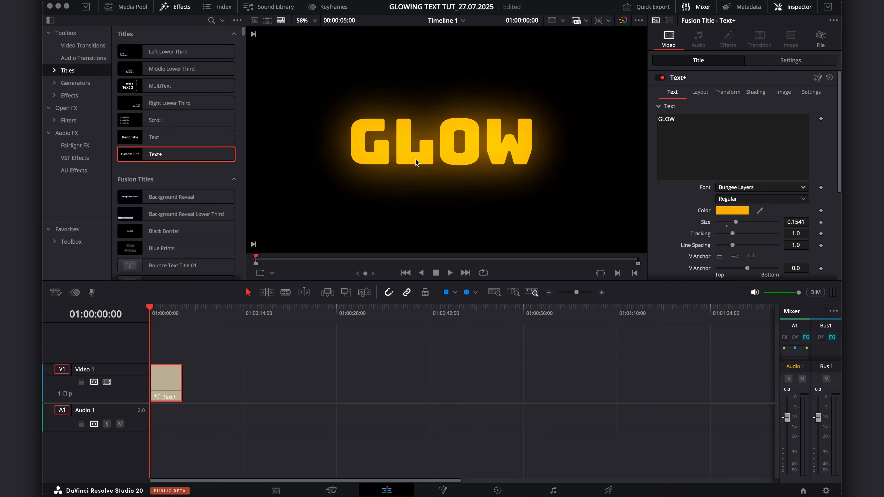
scroll(416, 158, down, 5)
drag(415, 159, 438, 161)
scroll(439, 160, up, 3)
scroll(439, 160, down, 2)
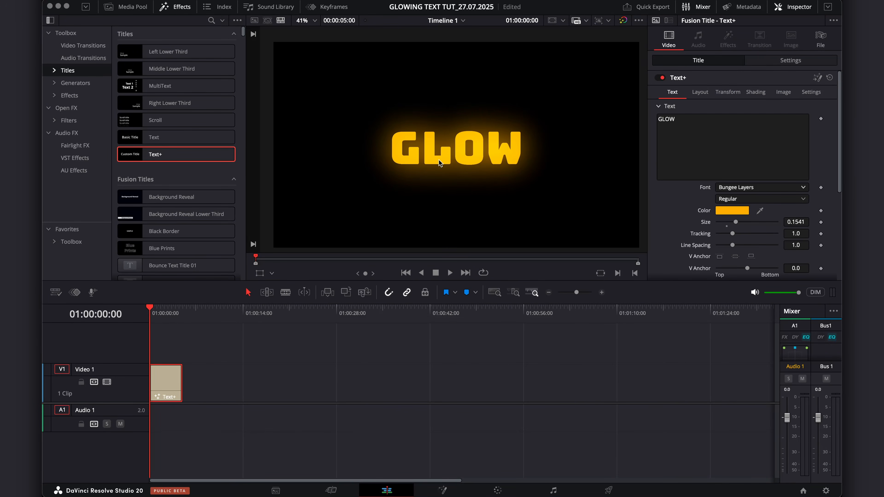
- Return to Fusion and set the appearance of the Template node's shading element 1 to text outline
click(442, 491)
click(169, 393)
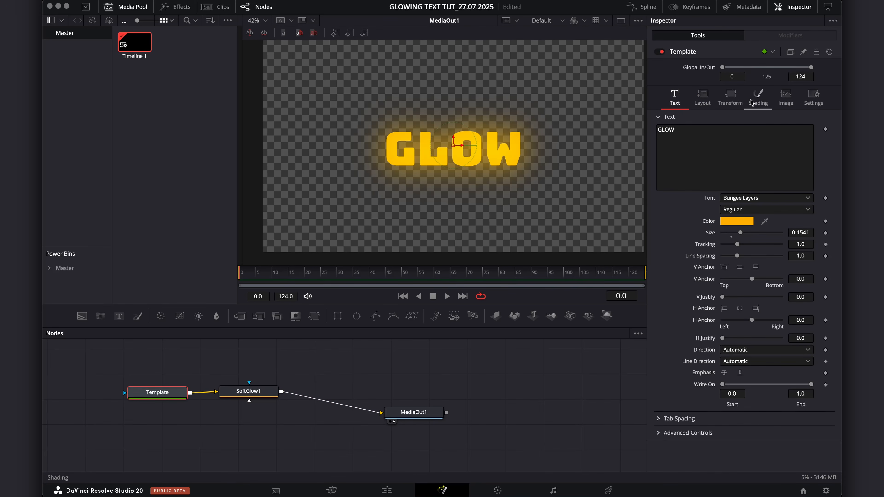
click(761, 102)
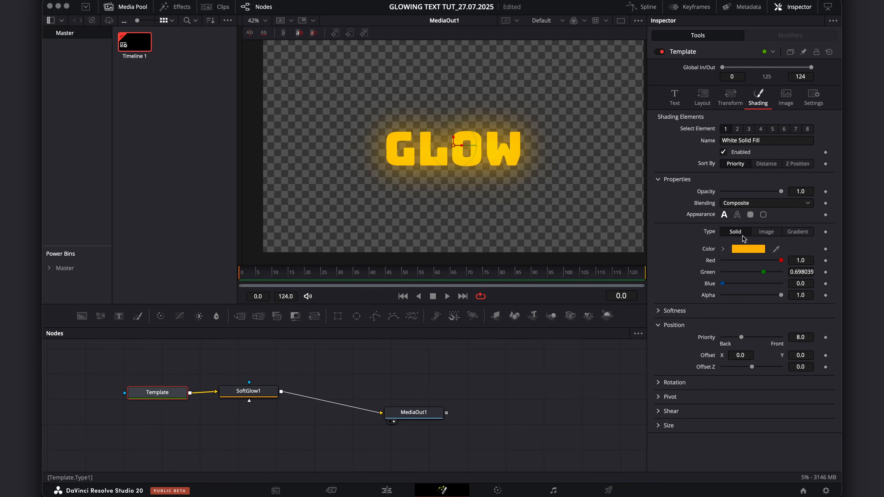
click(737, 215)
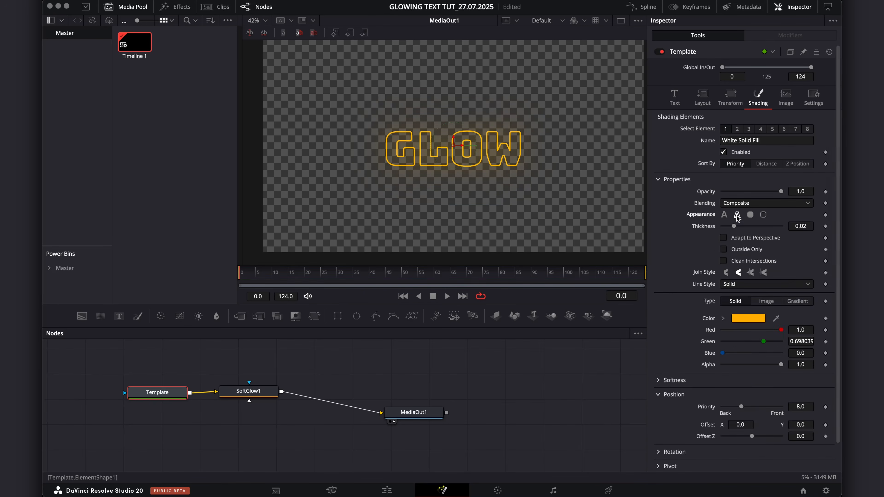
scroll(471, 165, up, 5)
scroll(471, 166, up, 3)
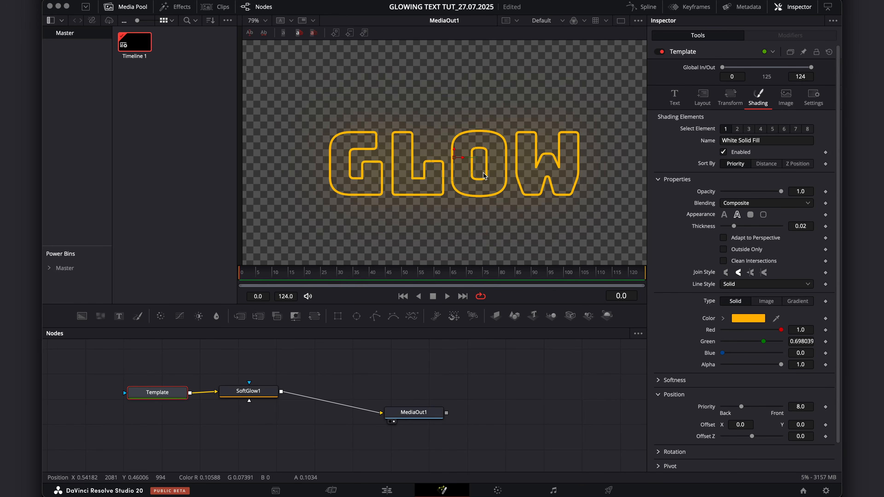
- Set the SoftGlow1 gain to 1.378 and glow size to 8.7, and thicken the Template text outline to 0.0543
click(249, 393)
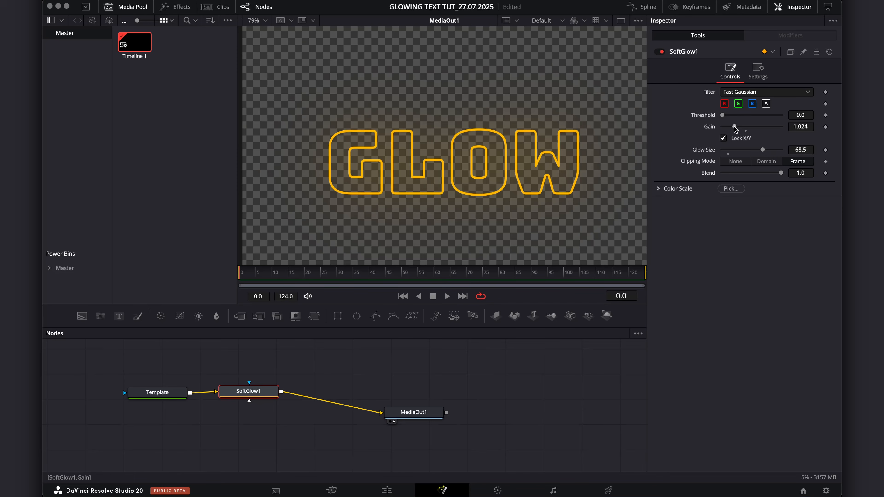
drag(731, 128, 728, 151)
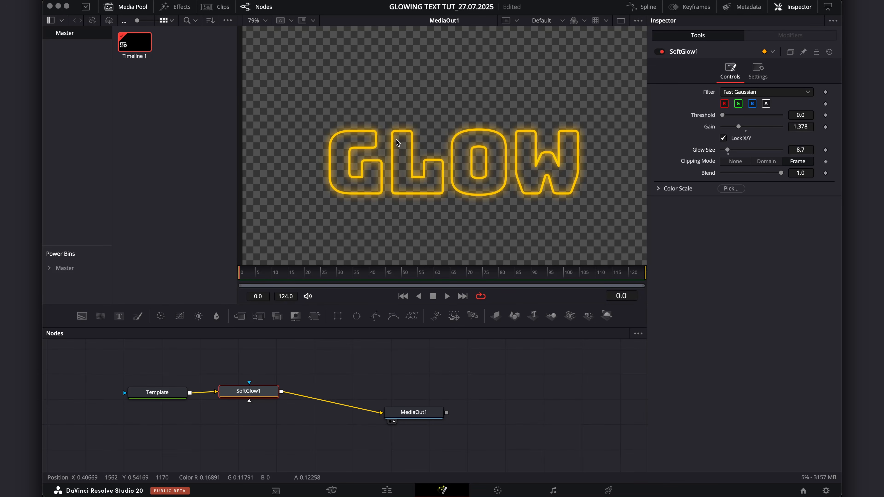
click(157, 392)
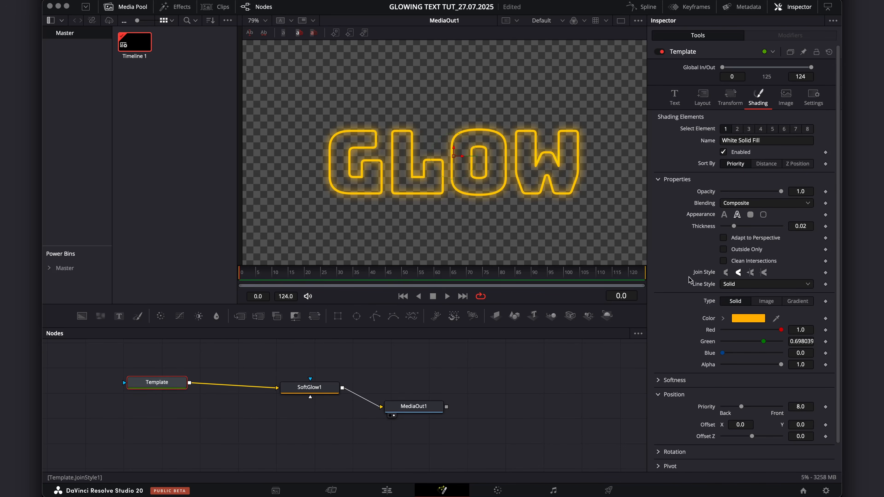
drag(737, 229, 760, 232)
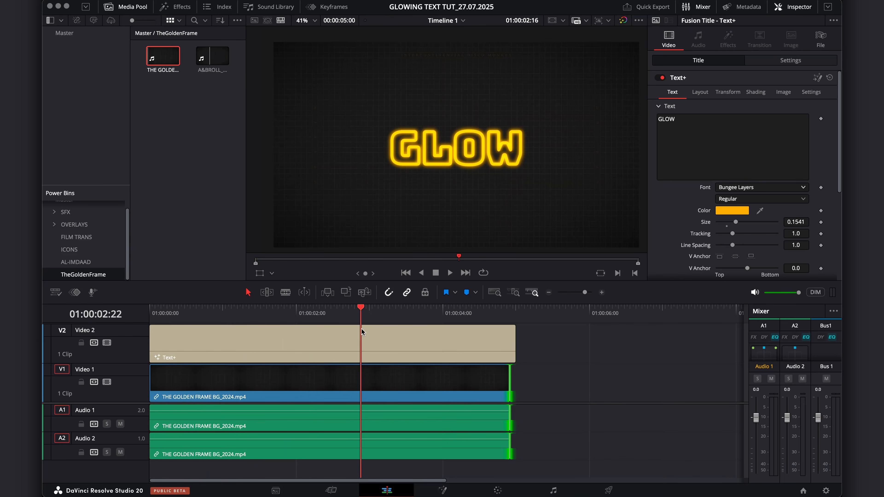
key(super+f)
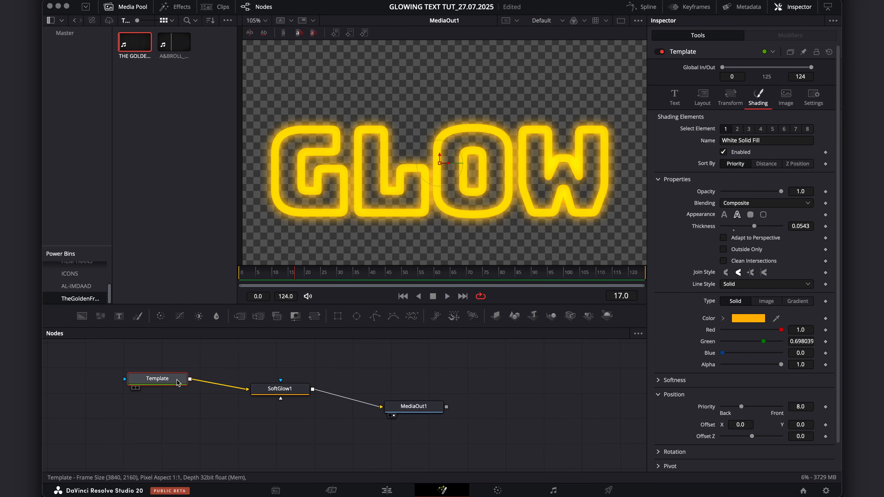
- Insert an Emboss node between the Template and SoftGlow1 nodes with its style set to Emboss Over
key(shift+space)
text(EMB)
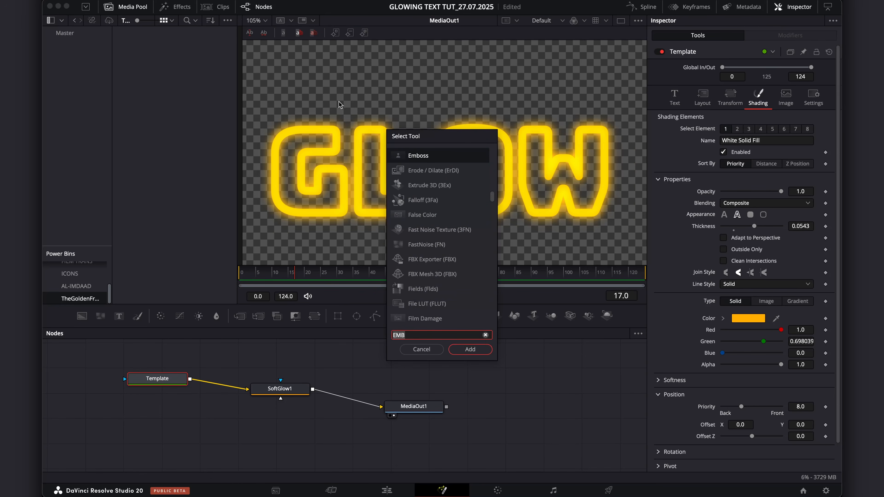
click(422, 159)
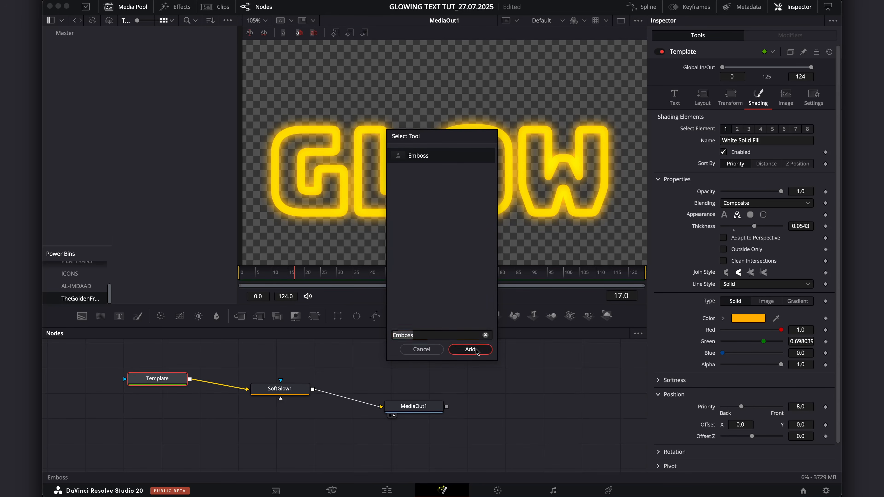
click(476, 350)
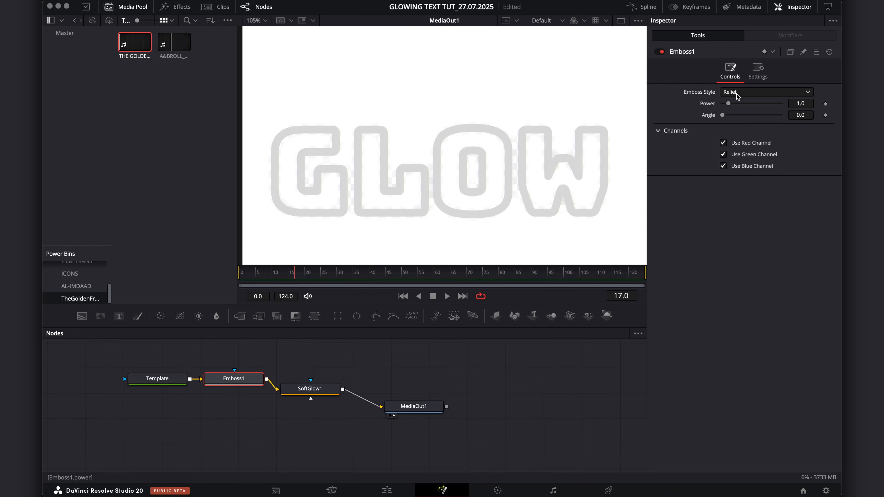
click(753, 96)
click(750, 116)
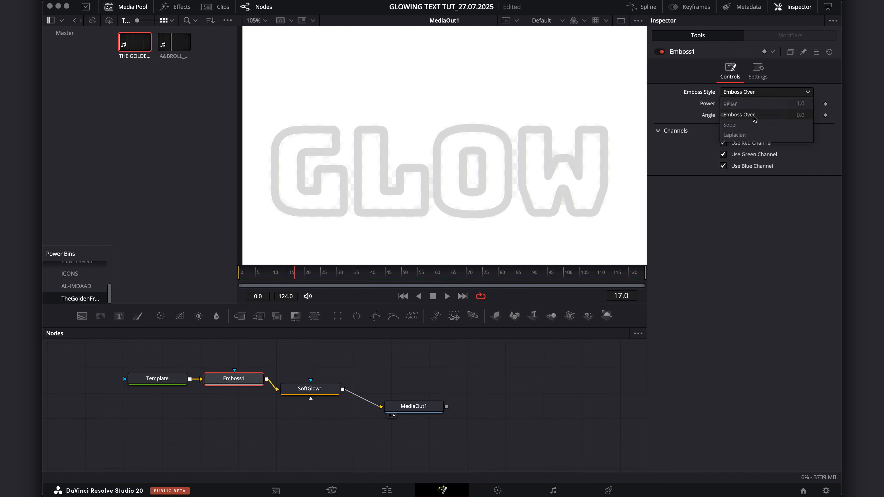
- Raise the Emboss1 power to 10.0 and check the letter edges
scroll(514, 164, up, 10)
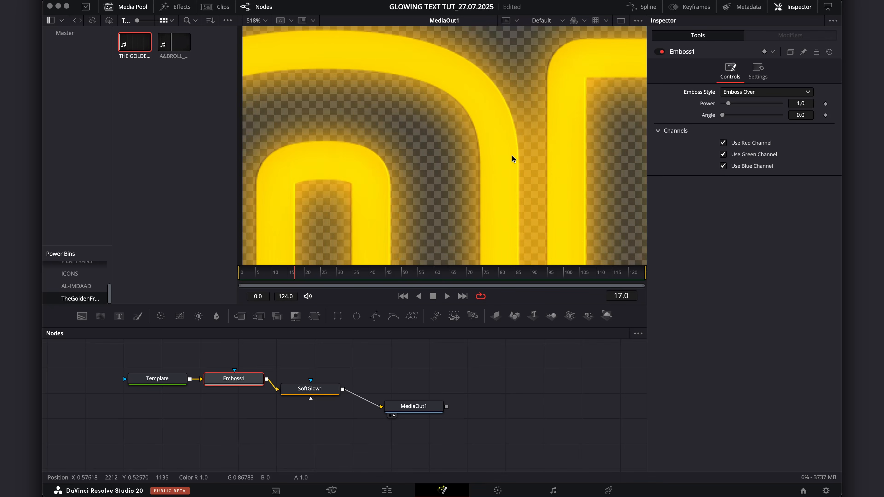
drag(728, 104, 781, 103)
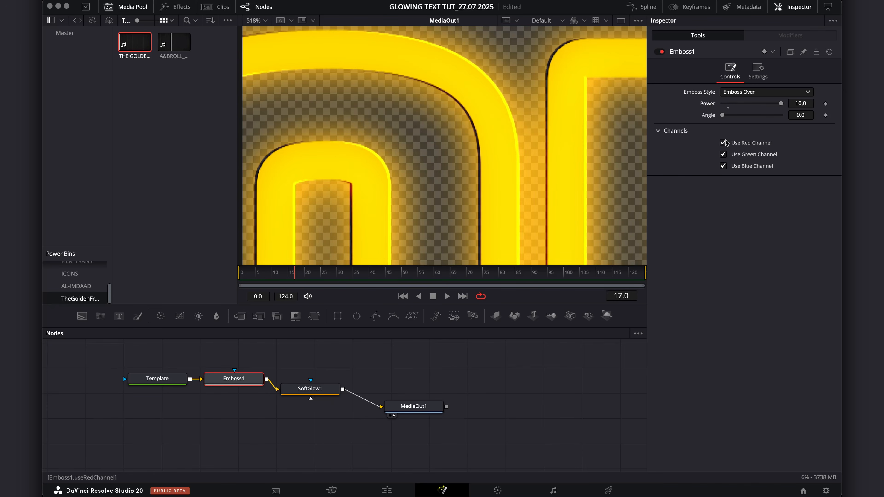
scroll(550, 156, down, 6)
scroll(549, 158, up, 10)
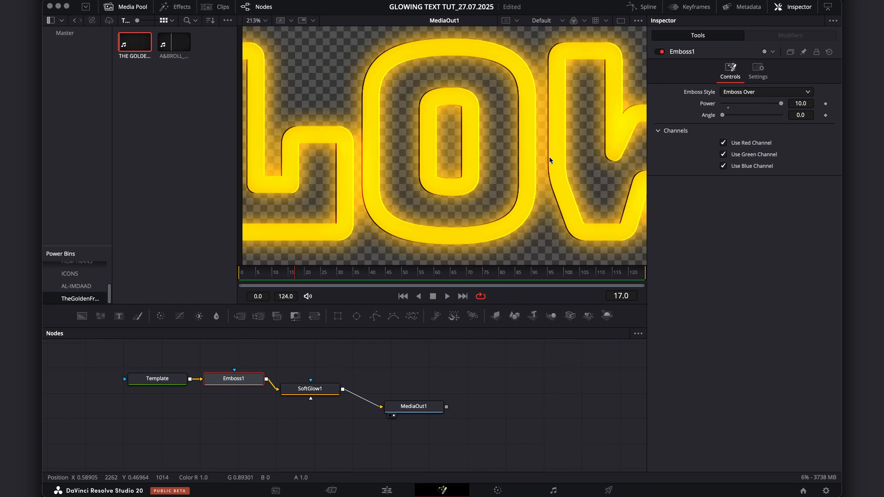
- Set the Emboss1 angle to 306.1 and inspect the highlight and shadow along the letter O
drag(485, 140, 522, 169)
drag(723, 115, 773, 119)
scroll(514, 146, down, 10)
scroll(483, 85, up, 8)
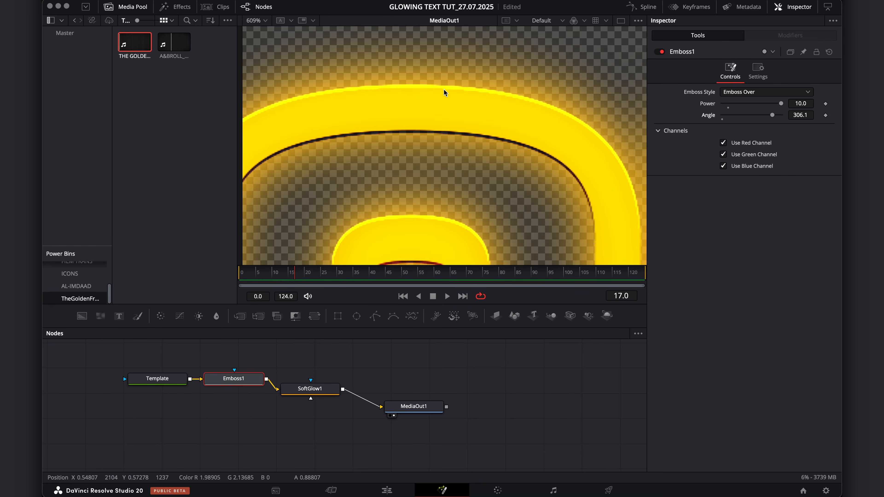
scroll(457, 137, down, 7)
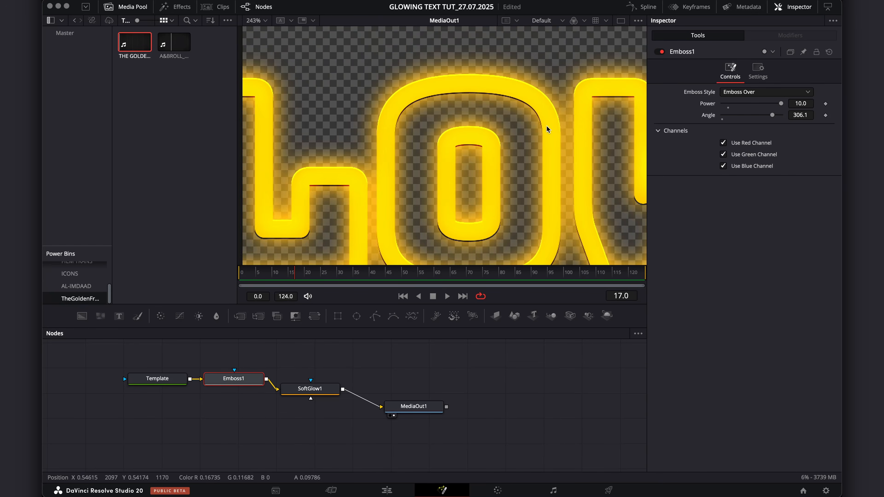
scroll(529, 104, up, 4)
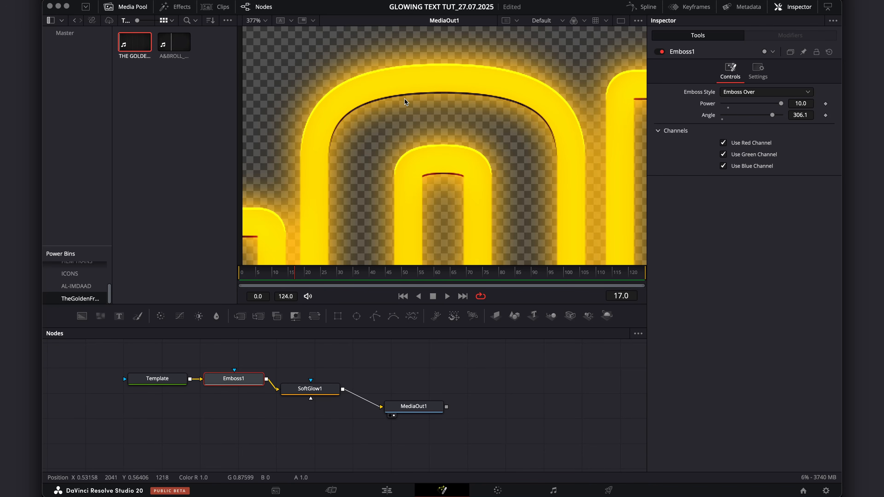
scroll(509, 83, up, 4)
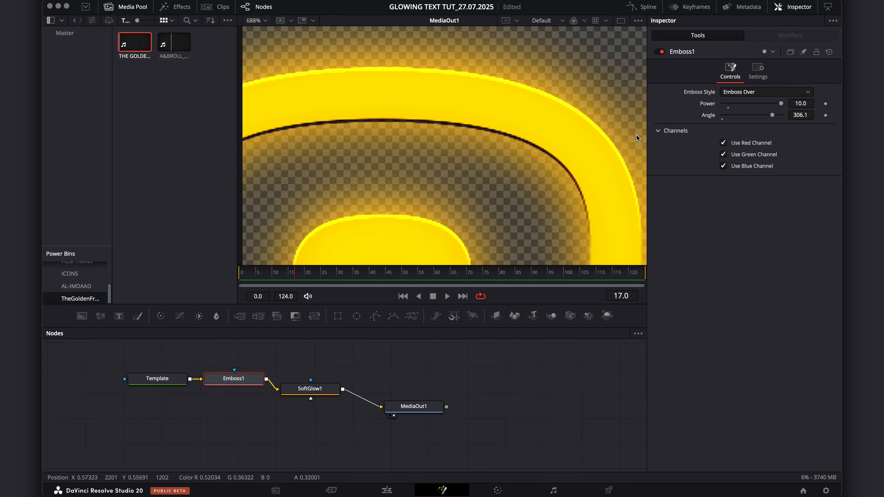
- Turn the Emboss1 red and green channels off and back on in turn to compare their effect
click(724, 143)
click(724, 143)
click(724, 154)
click(724, 155)
scroll(521, 139, down, 9)
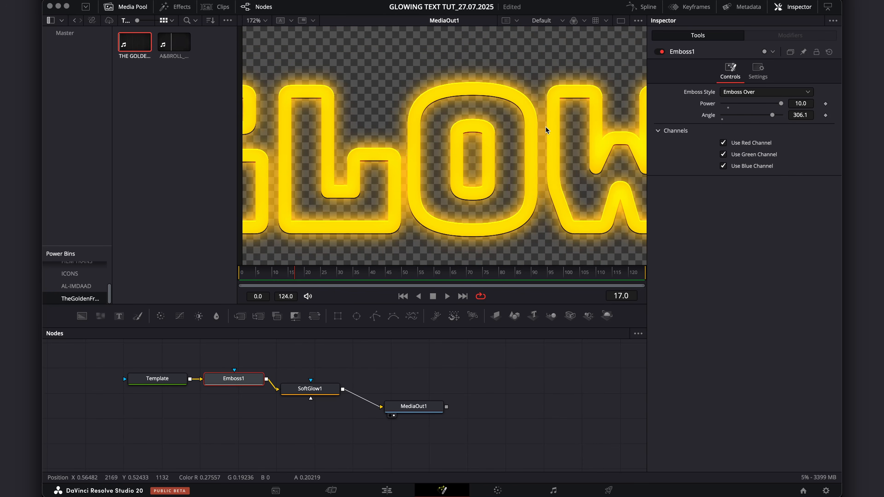
- Disable the green channel on Emboss1 and view the whole GLOW title full screen on the Edit page
click(723, 155)
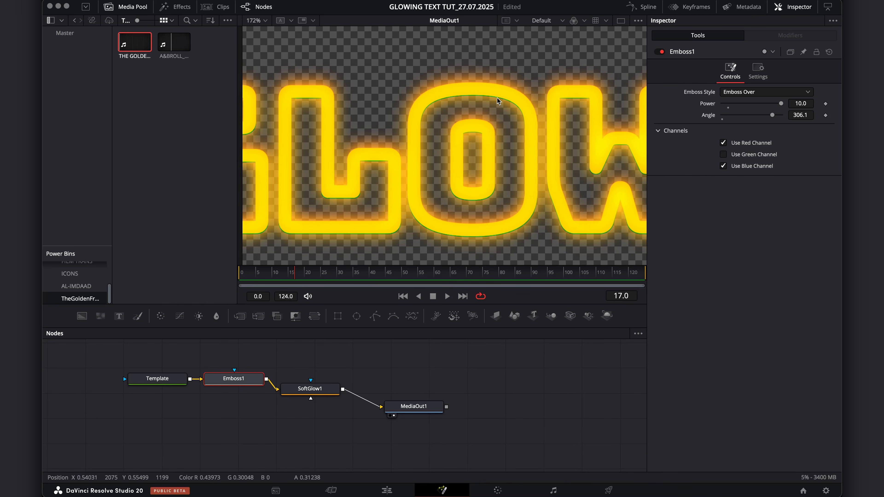
scroll(461, 166, down, 3)
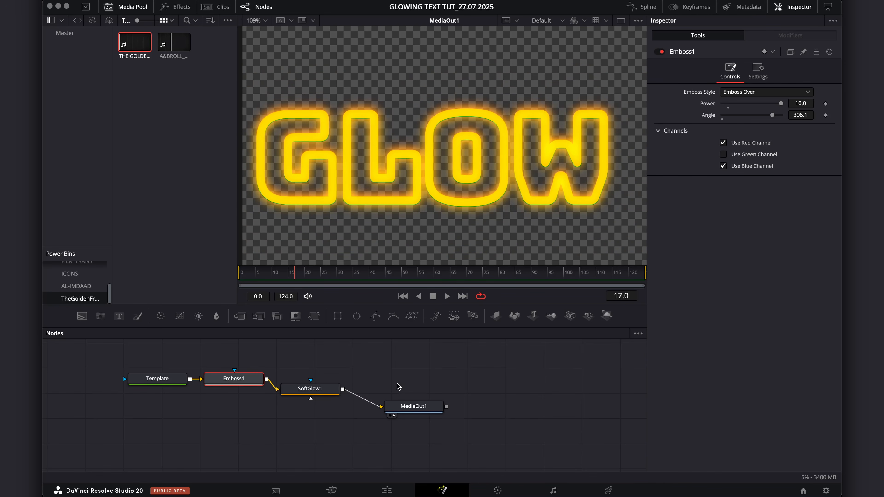
click(387, 491)
key(super+f)
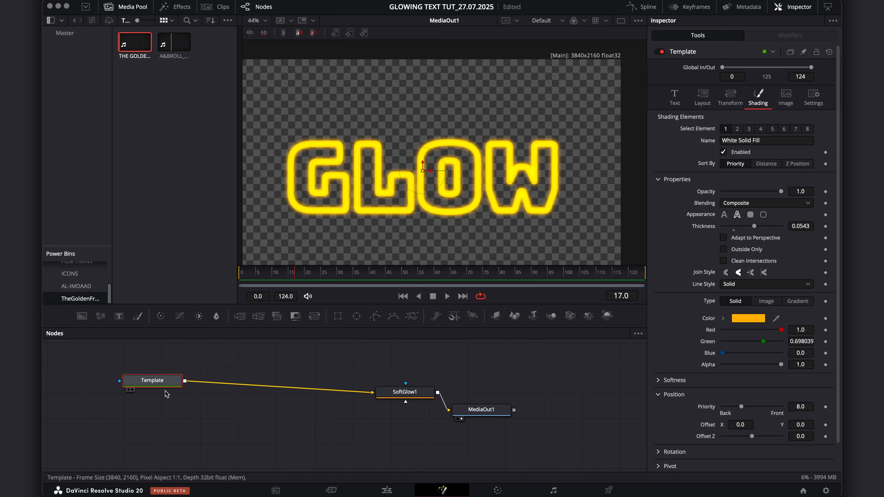
- Move SoftGlow1 closer to the Template node and insert a Merge node on the connection between them
drag(405, 392, 367, 392)
click(175, 381)
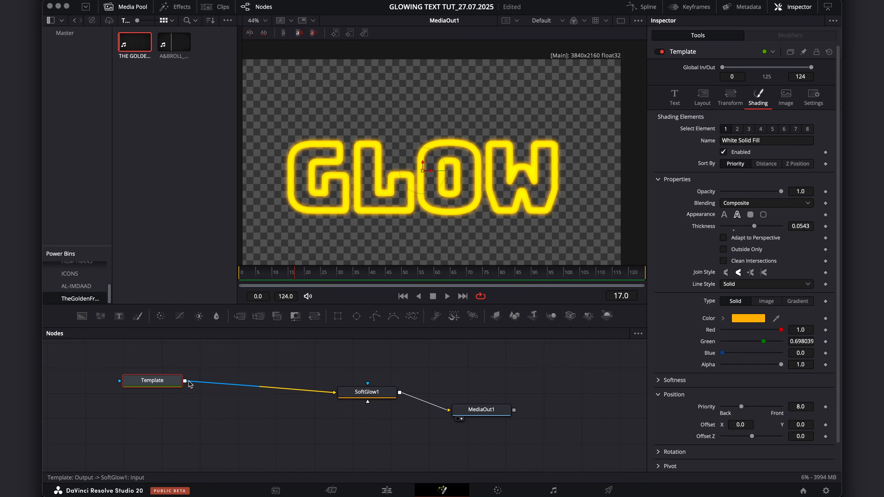
key(shift+space)
text(MER)
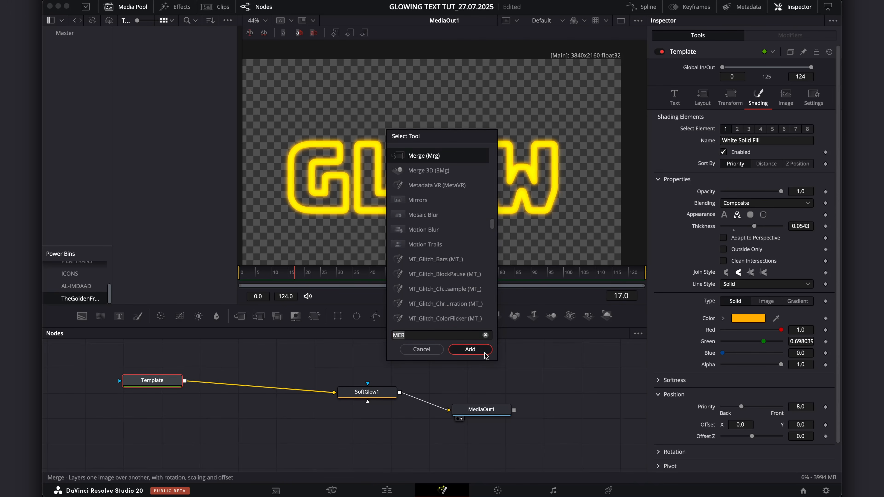
click(470, 349)
- Duplicate the Template node below the original and connect the copy to the foreground input of Merge1
click(172, 384)
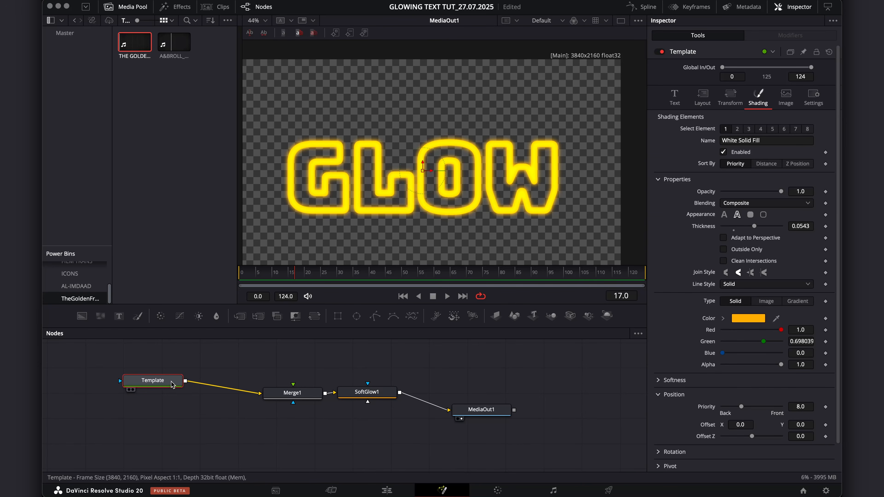
click(166, 414)
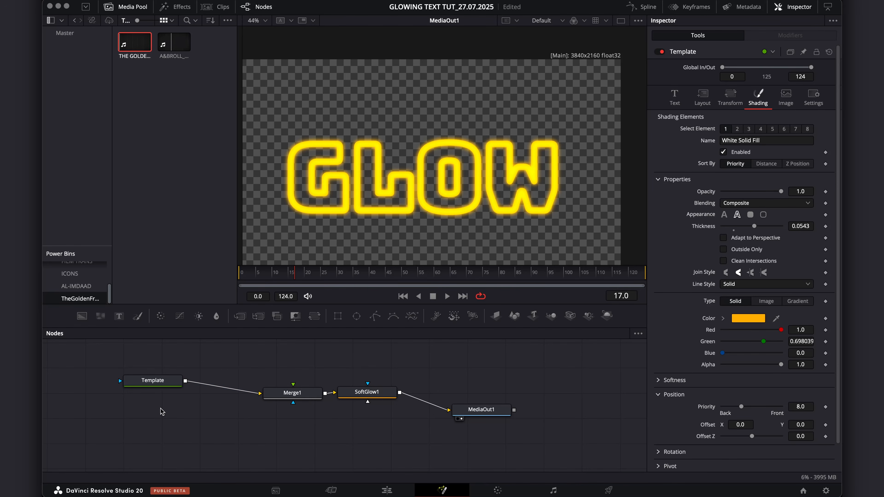
key(ctrl+v)
drag(186, 413, 203, 397)
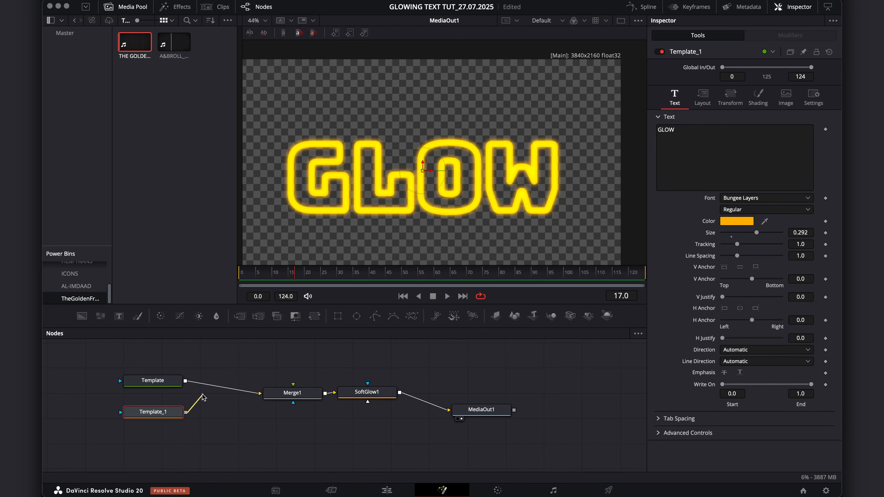
drag(229, 429, 293, 399)
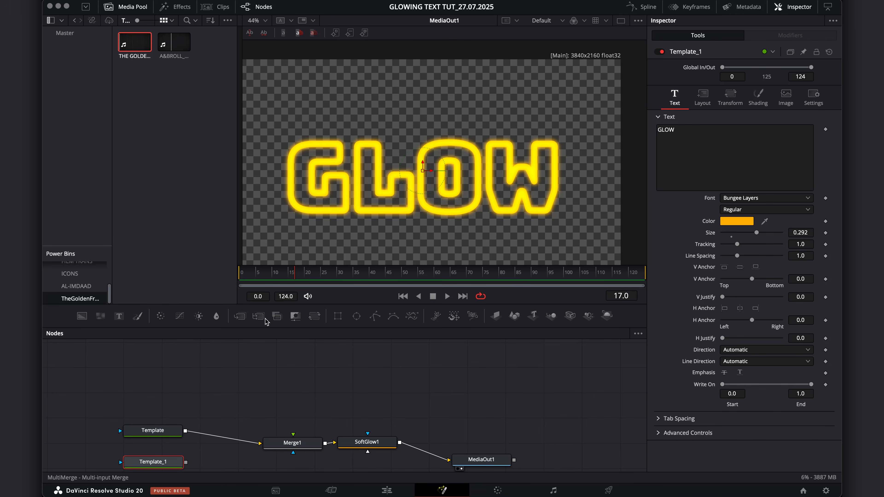
scroll(271, 351, down, 3)
drag(186, 413, 292, 390)
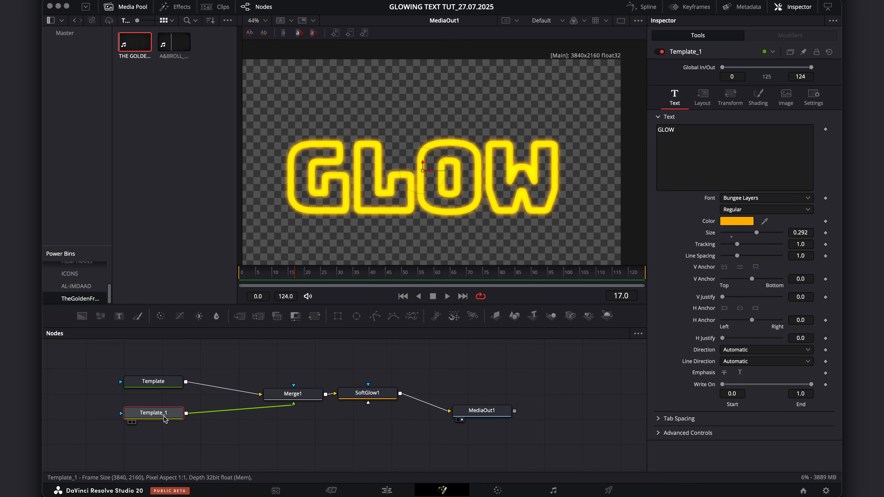
- Switch the Template_1 shading appearance from outline to text fill and color it red with green 0.054901 and blue 0.0
click(759, 99)
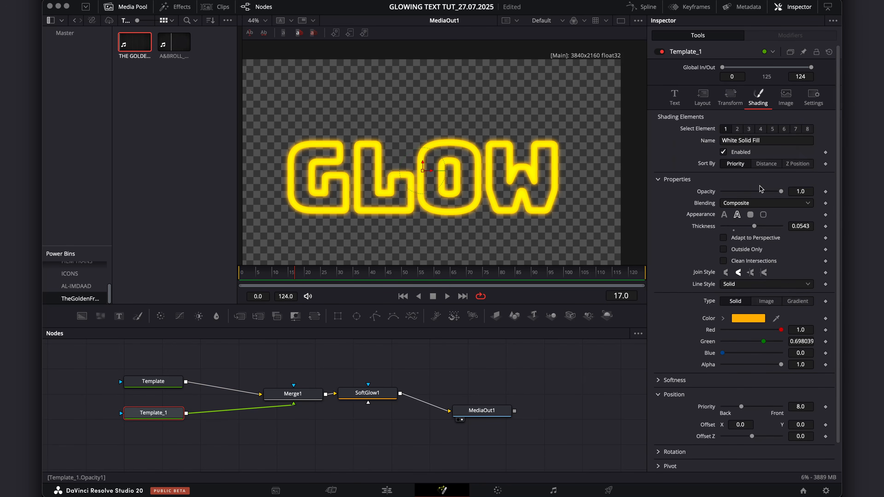
click(725, 215)
click(748, 249)
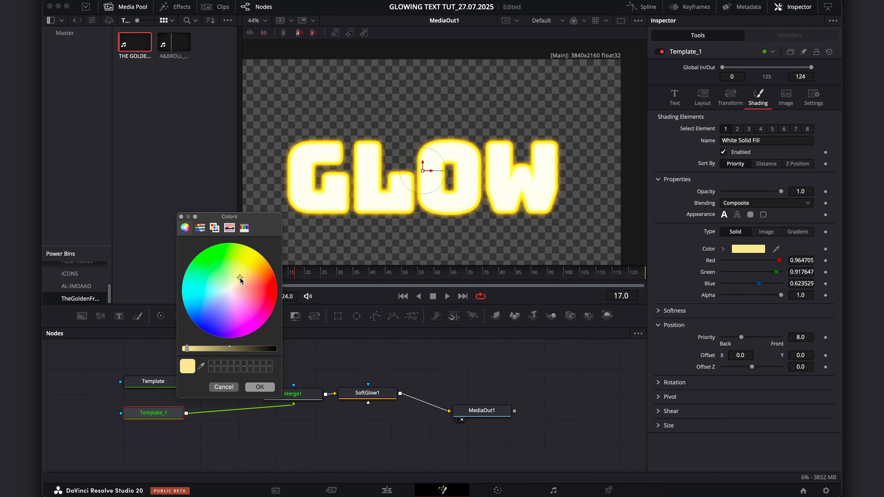
drag(247, 275, 300, 291)
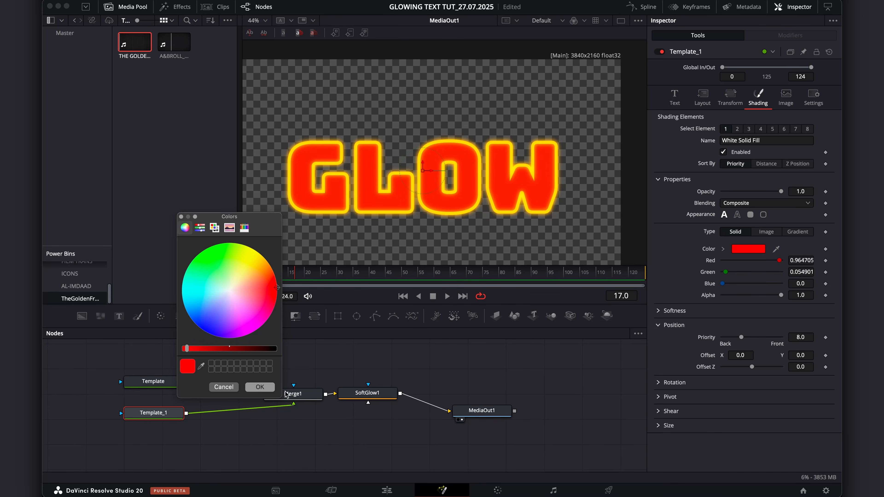
click(262, 388)
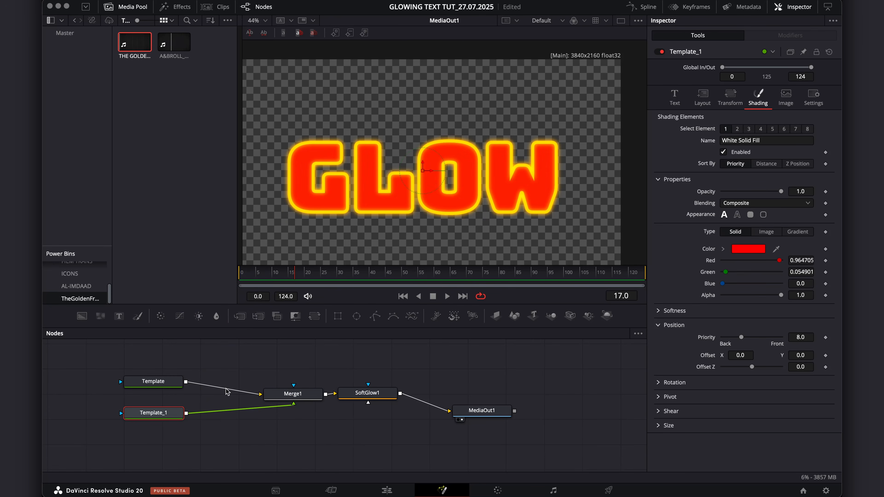
- Adjust the Template_1 and Merge1 node placement, change the Template_1 fill color to black, and preview the title full screen
drag(163, 417, 153, 420)
drag(288, 401, 290, 398)
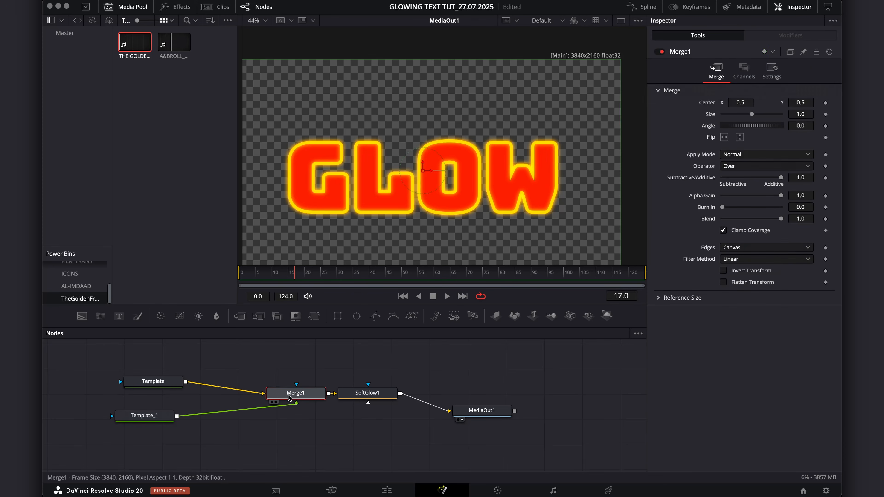
click(155, 418)
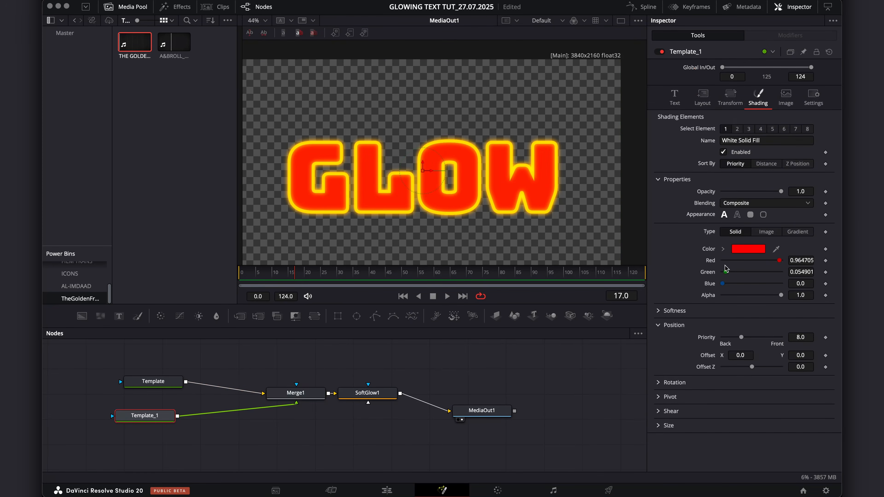
click(749, 249)
drag(235, 350, 483, 356)
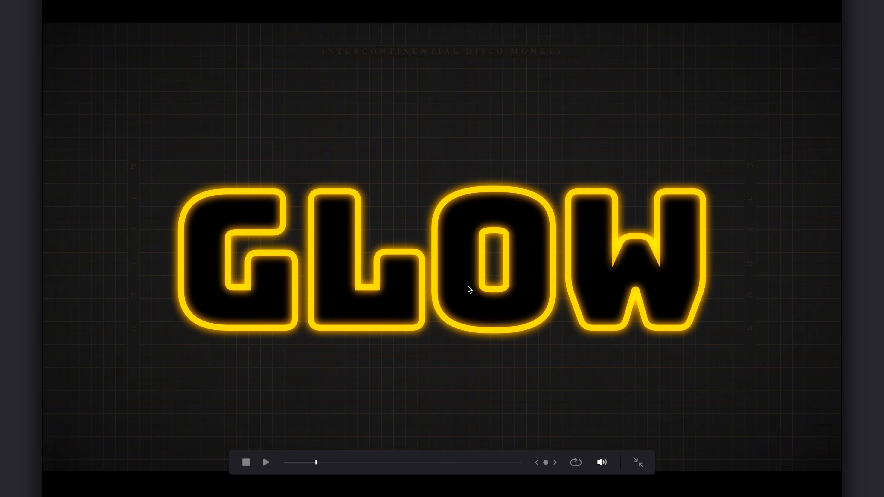
key(Escape)
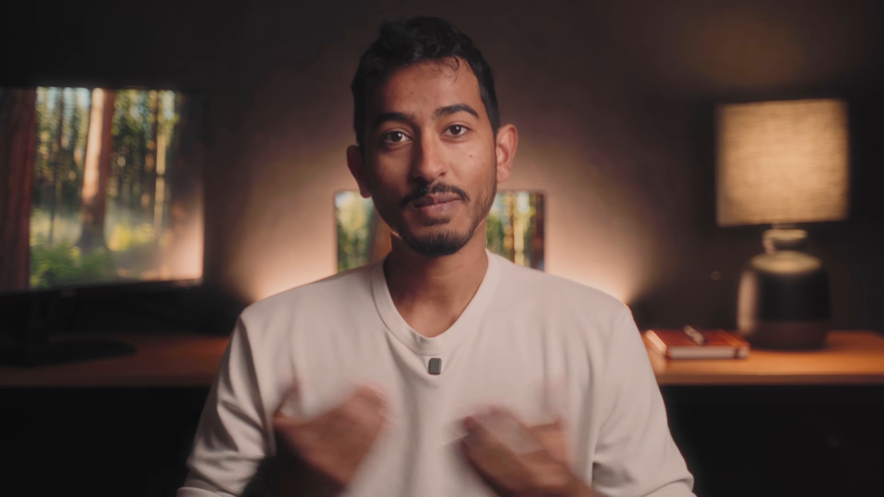